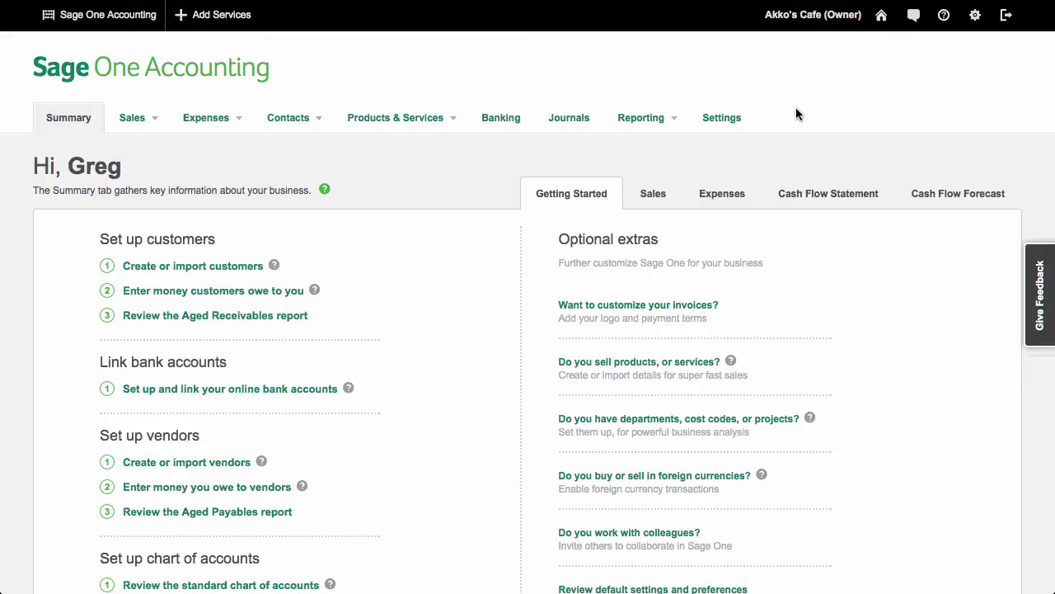
- Review the Sales summary, including its chart, outstanding and overdue invoices, quotes and top customers
{"action": "left_click", "coordinate": [658, 194]}
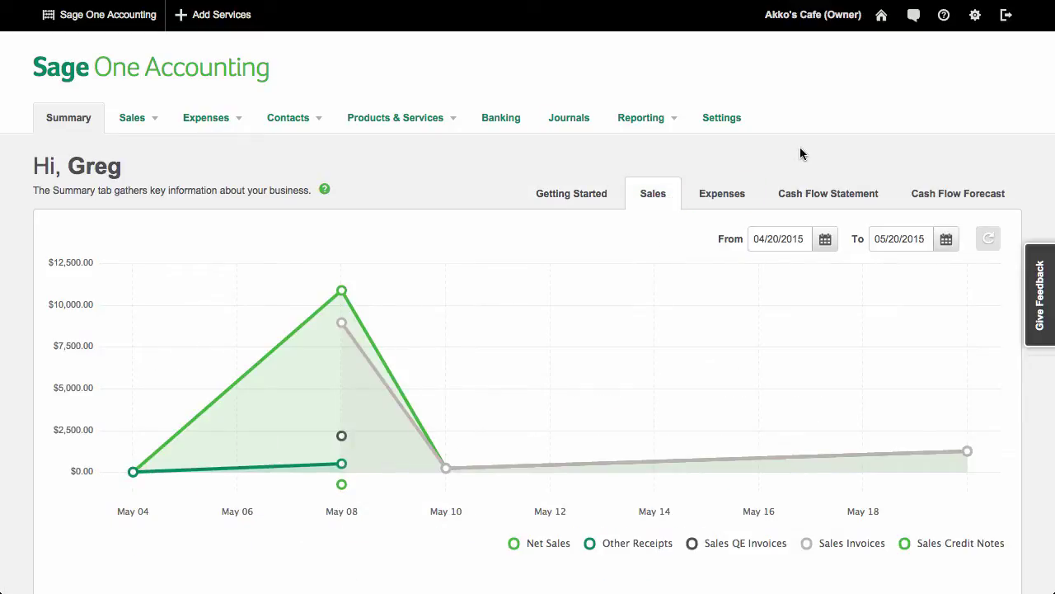
{"action": "scroll", "coordinate": [800, 153], "scroll_direction": "down", "scroll_amount": 7}
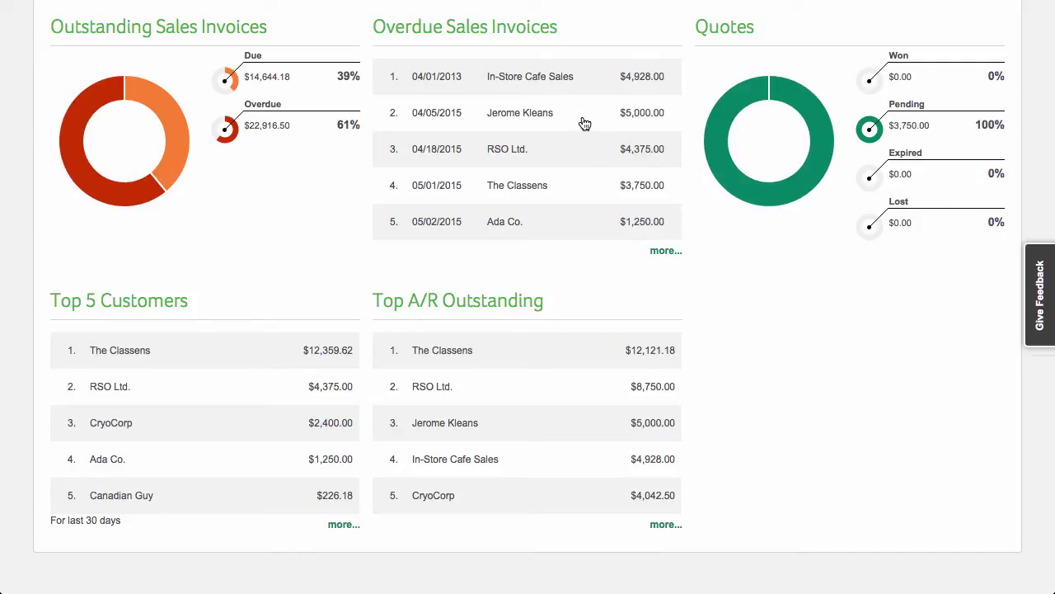
{"action": "scroll", "coordinate": [584, 123], "scroll_direction": "up", "scroll_amount": 10}
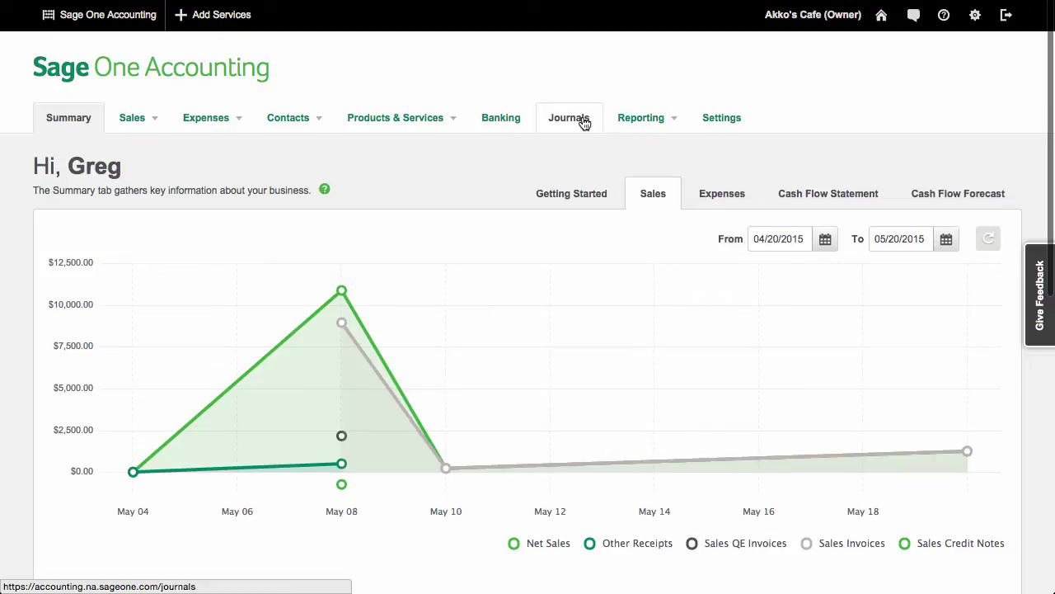
- Review the Cash Flow Forecast summary, including its balance chart and the expected receipts, payments and tax liability
{"action": "mouse_move", "coordinate": [642, 118]}
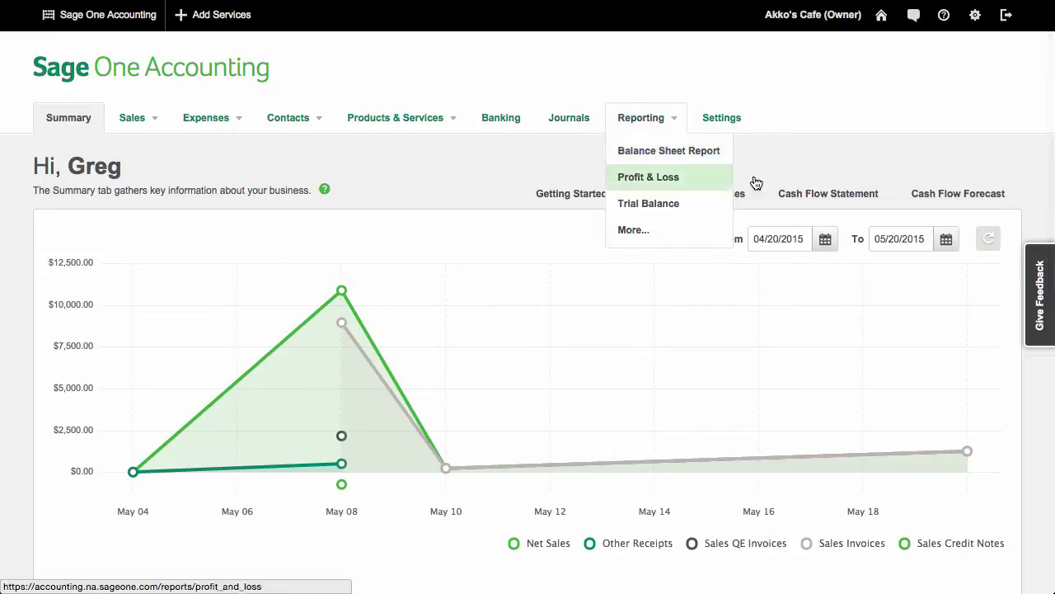
{"action": "left_click", "coordinate": [949, 197]}
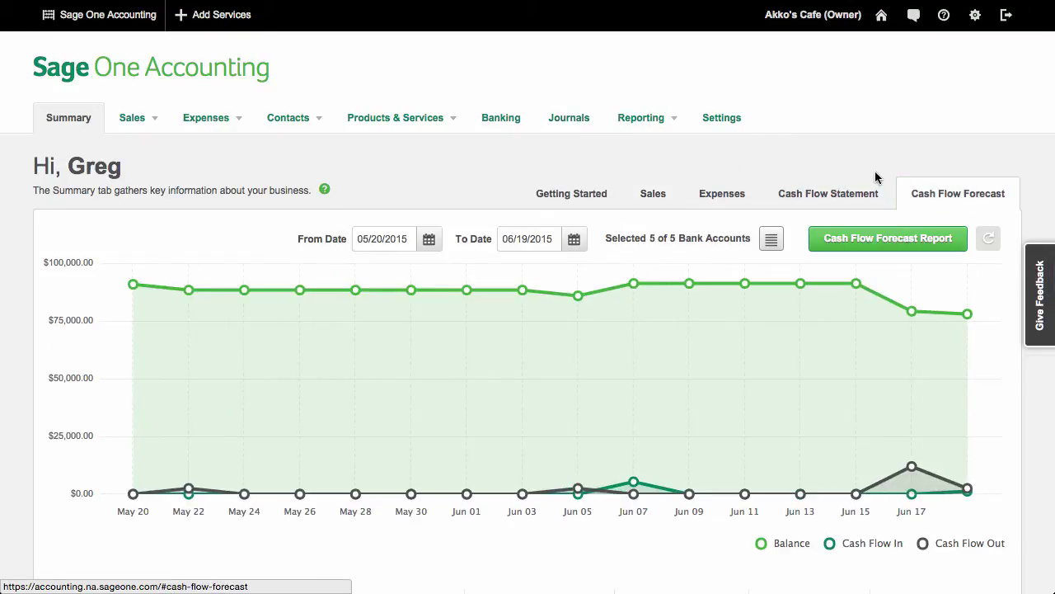
{"action": "scroll", "coordinate": [876, 177], "scroll_direction": "down", "scroll_amount": 5}
{"action": "scroll", "coordinate": [879, 176], "scroll_direction": "down", "scroll_amount": 1}
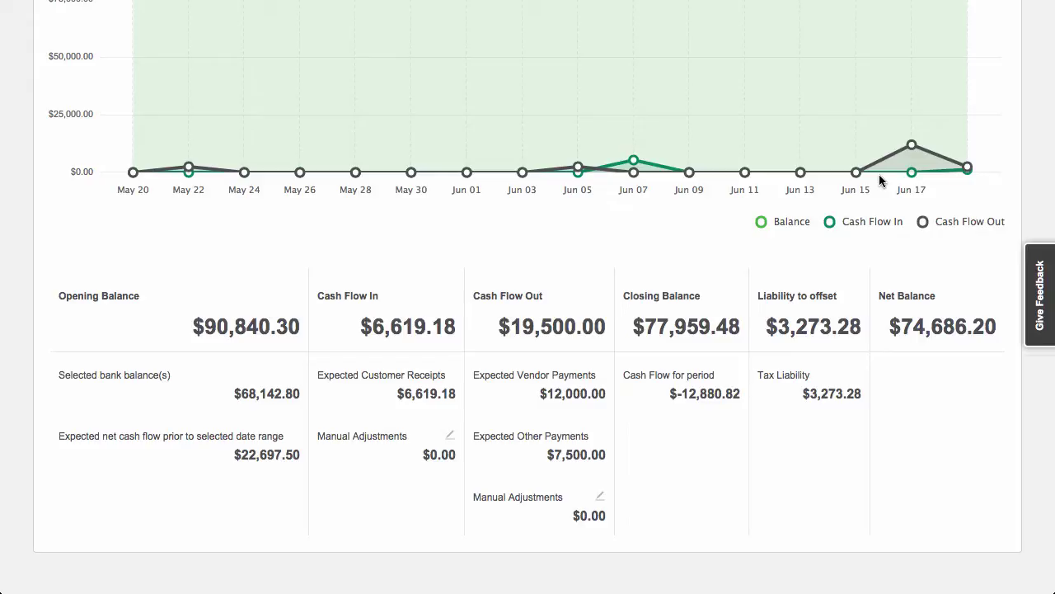
{"action": "scroll", "coordinate": [879, 179], "scroll_direction": "up", "scroll_amount": 5}
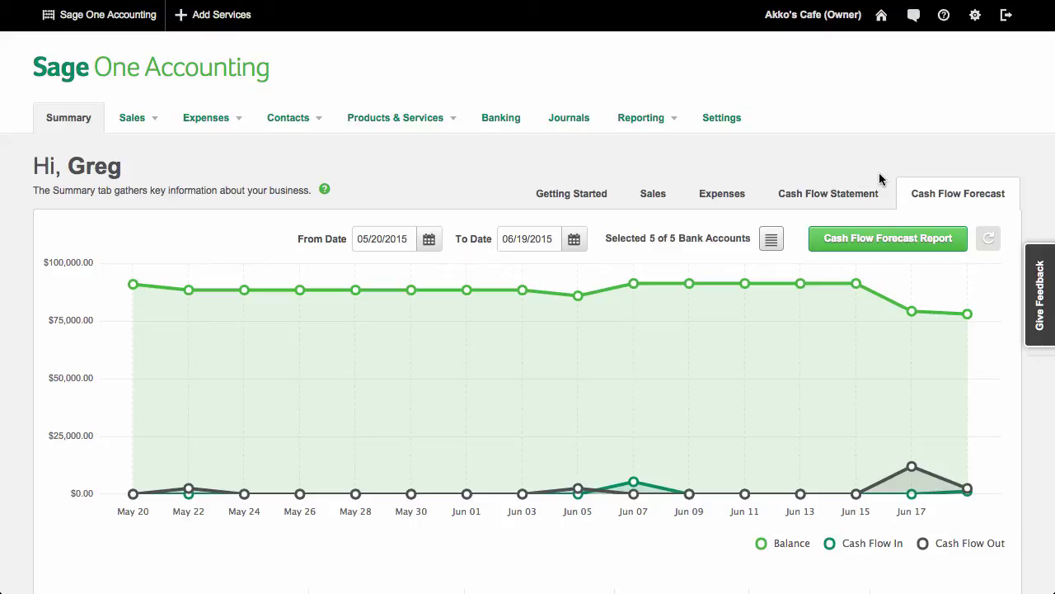
- Open the Checking bank account and filter its activity to start from 05/01/2012
{"action": "left_click", "coordinate": [485, 118]}
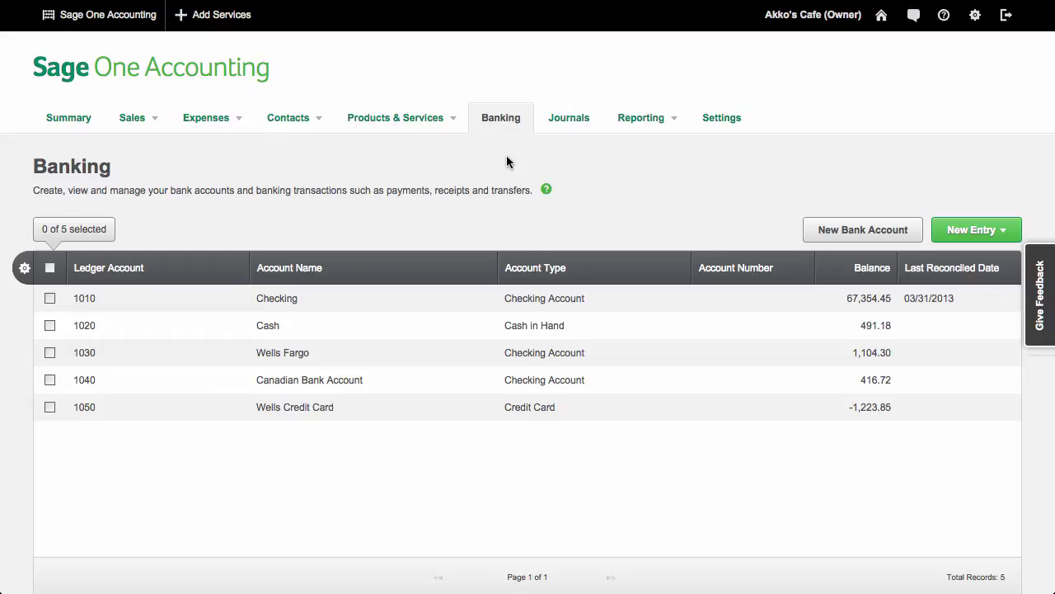
{"action": "left_click", "coordinate": [600, 304]}
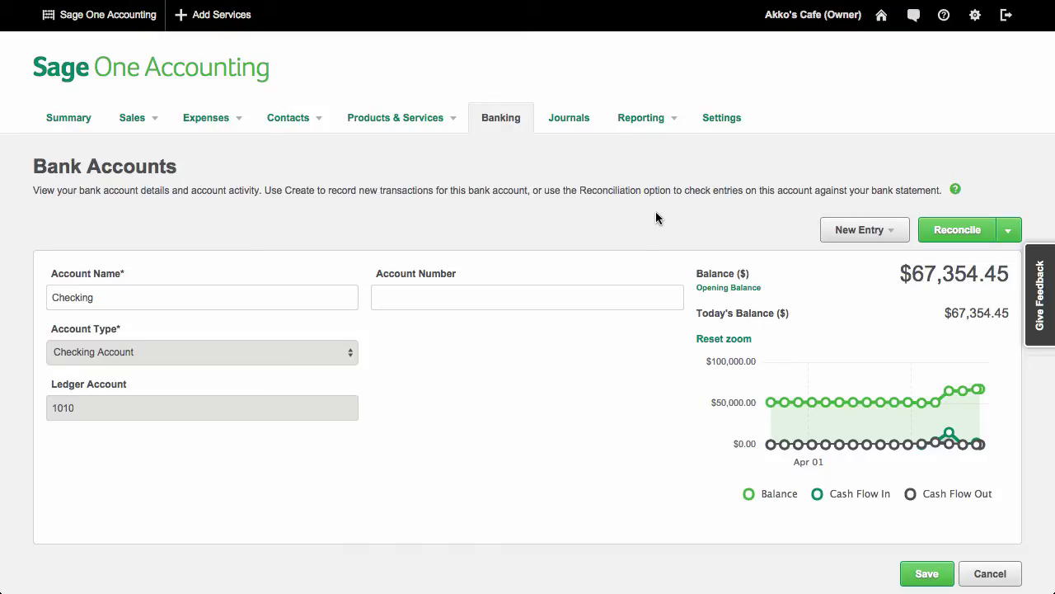
{"action": "scroll", "coordinate": [656, 215], "scroll_direction": "down", "scroll_amount": 5}
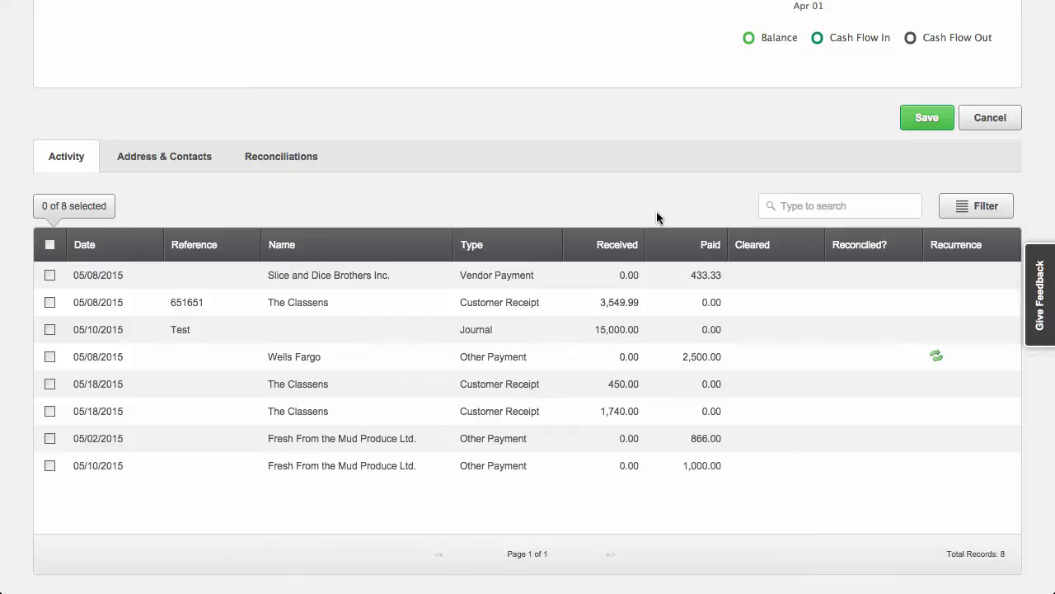
{"action": "left_click", "coordinate": [957, 218]}
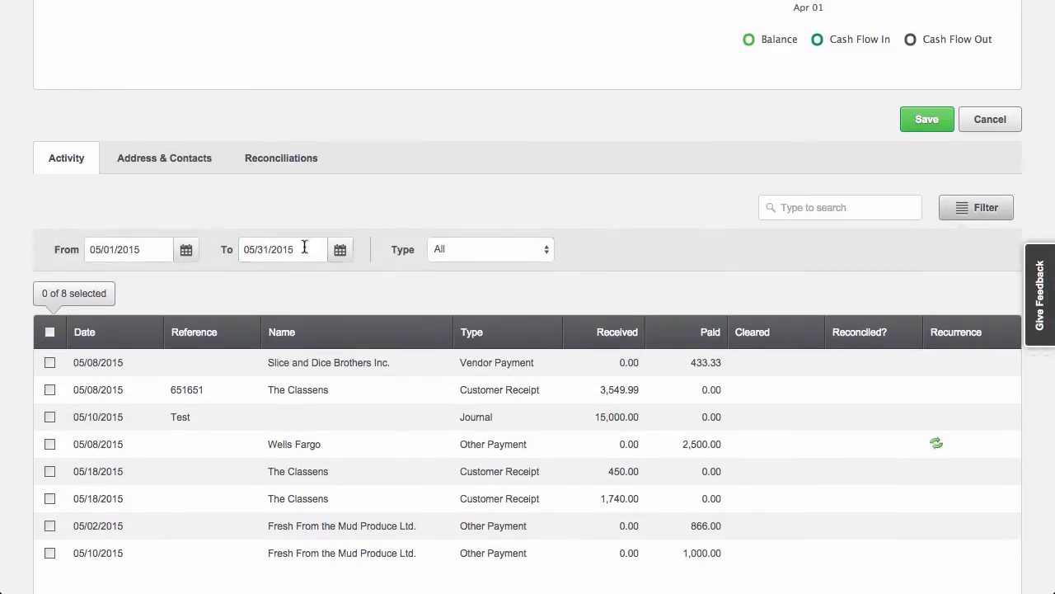
{"action": "left_click", "coordinate": [183, 254]}
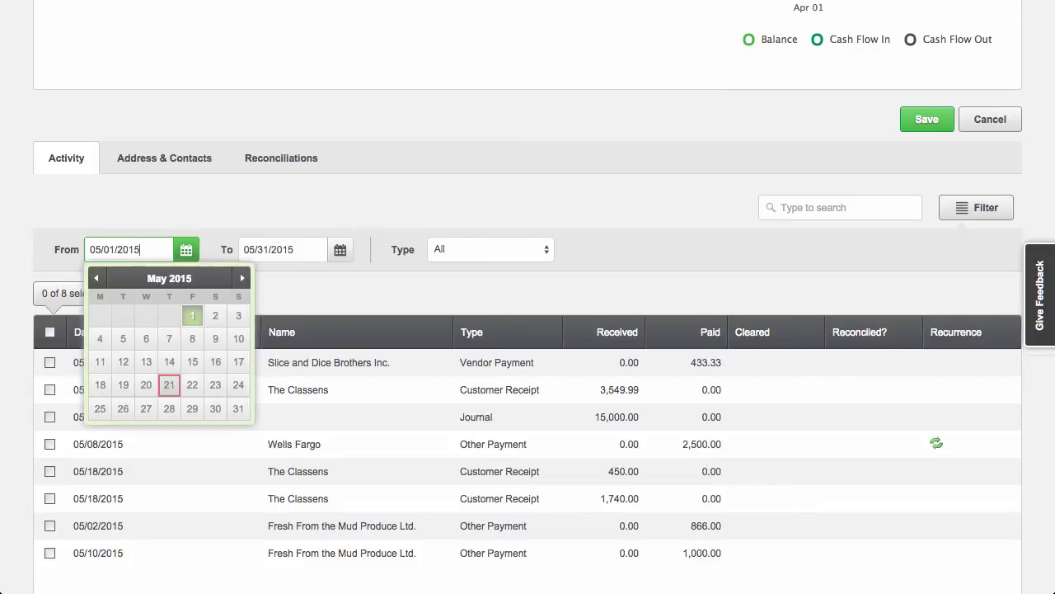
{"action": "type", "text": "2"}
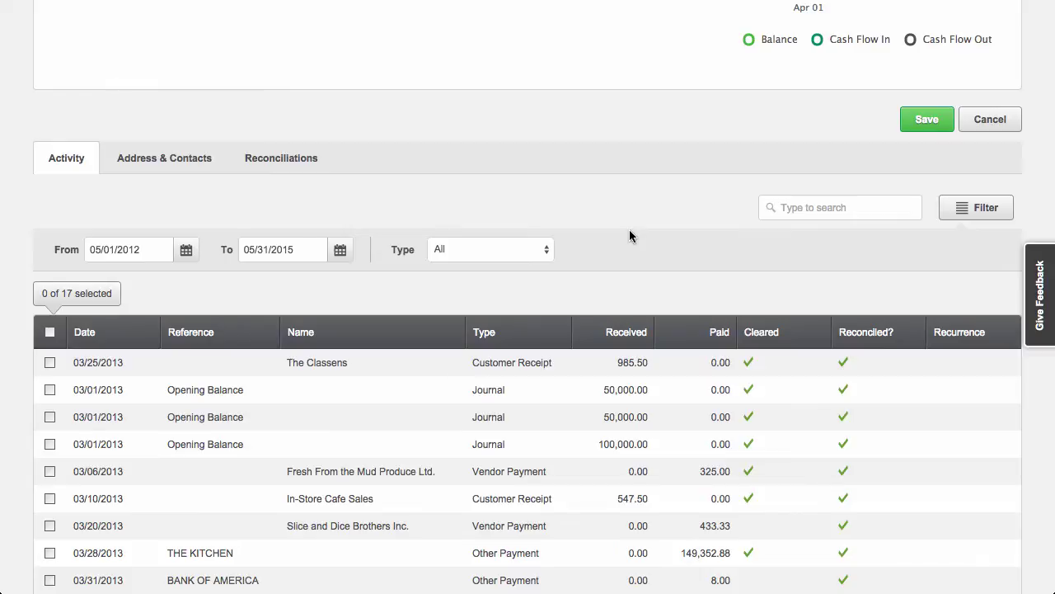
- Sort the Checking account's activity by date, newest first, and open the 03/31/2013 BANK OF AMERICA payment
{"action": "scroll", "coordinate": [629, 230], "scroll_direction": "down", "scroll_amount": 3}
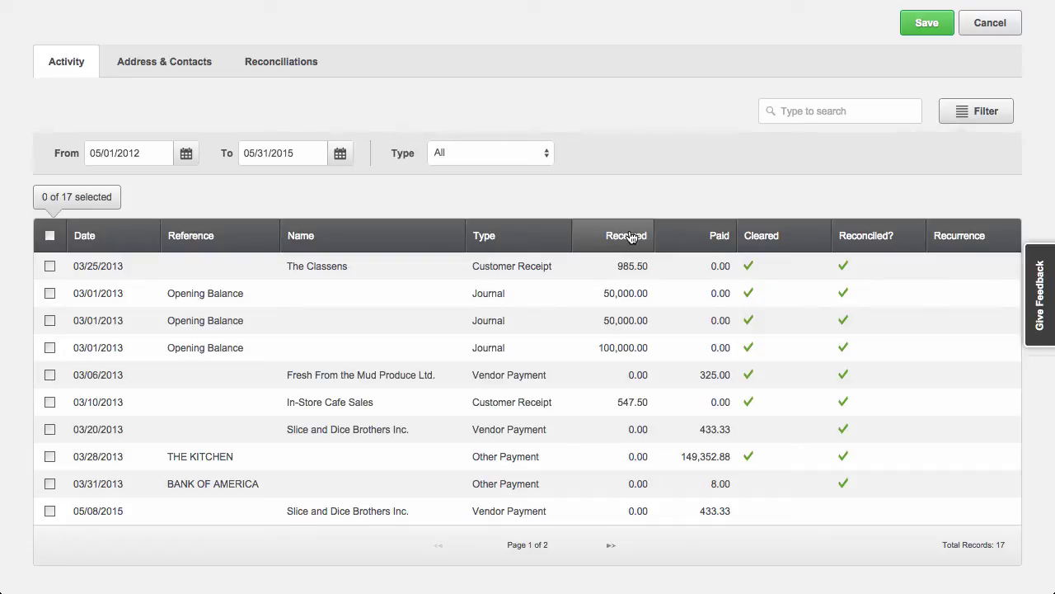
{"action": "left_click", "coordinate": [115, 234]}
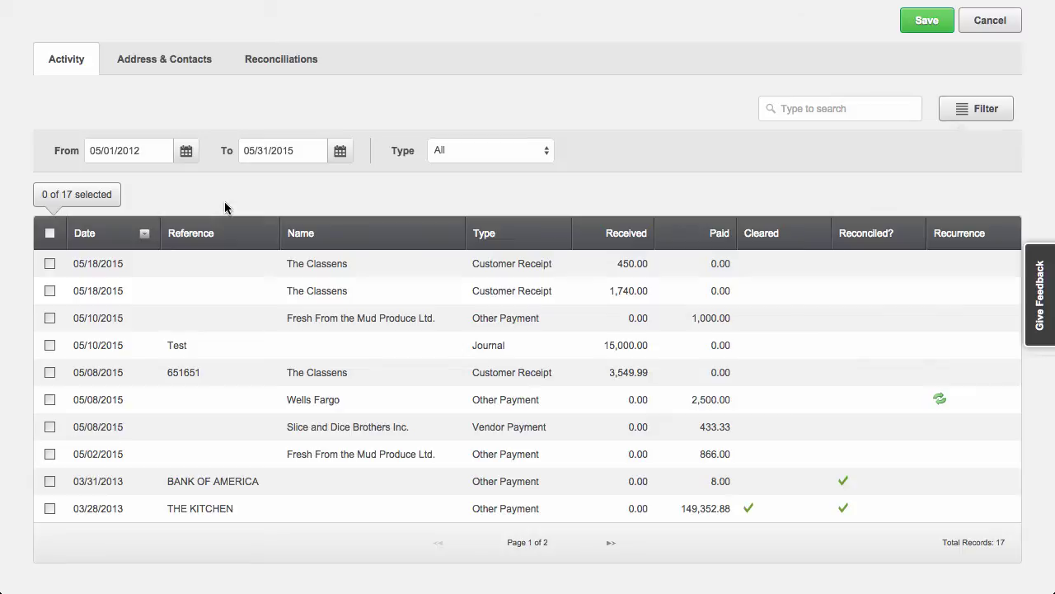
{"action": "left_click", "coordinate": [801, 489]}
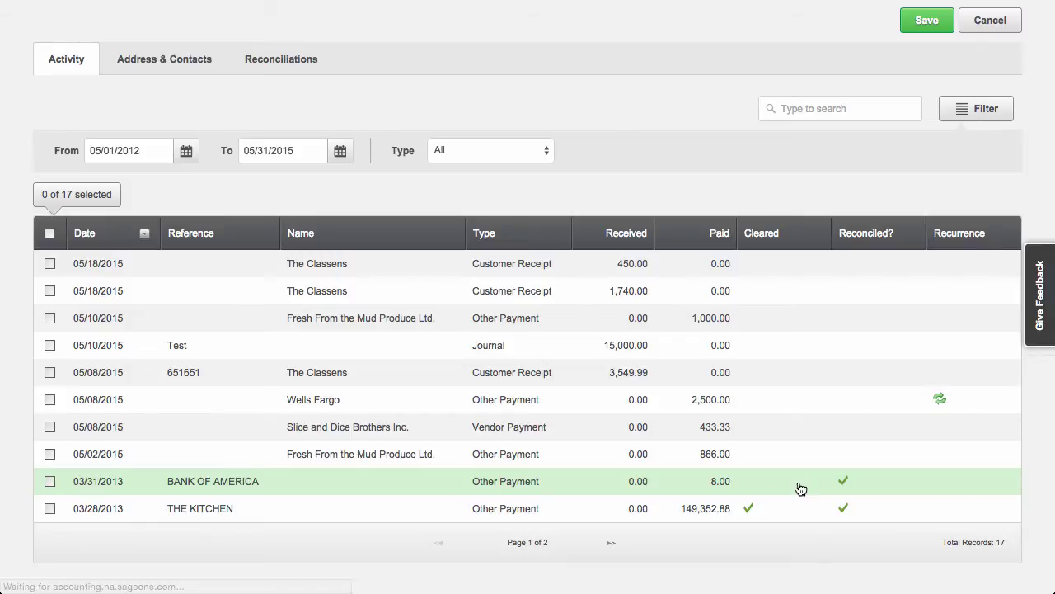
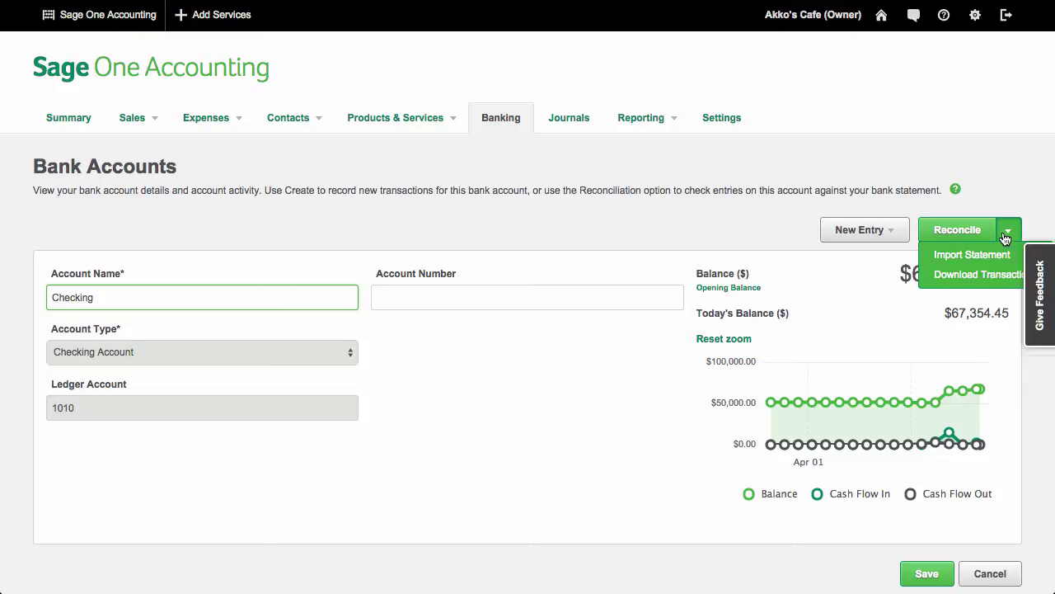
- Import a bank statement for the Checking account and open invoice matching for the 04/12/2013 ATM DEPOSIT of $3,339.75
{"action": "left_click", "coordinate": [1006, 256]}
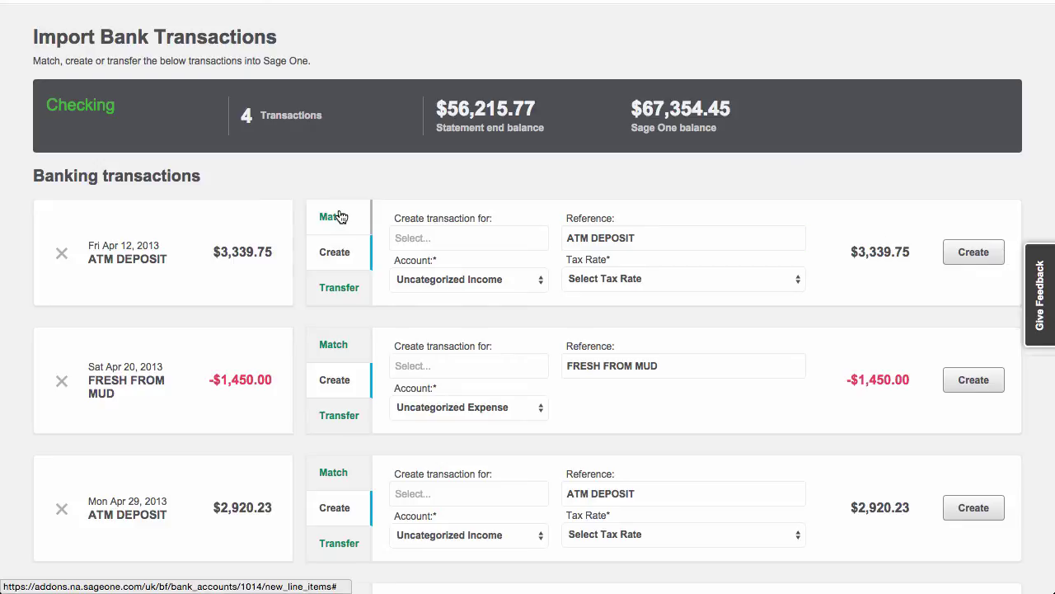
{"action": "left_click", "coordinate": [371, 216]}
{"action": "left_click", "coordinate": [414, 252]}
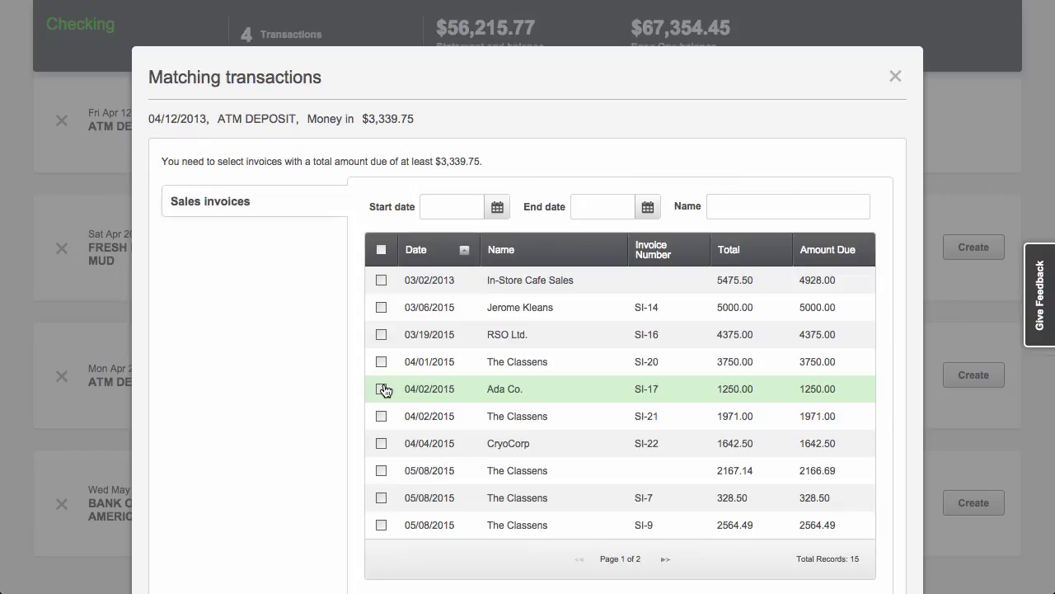
- Allocate the ATM deposit across one customer's five invoices dated 04/01, 04/02 and 05/08/2015, and close the matching without confirming it
{"action": "left_click", "coordinate": [381, 416]}
{"action": "left_click", "coordinate": [381, 361]}
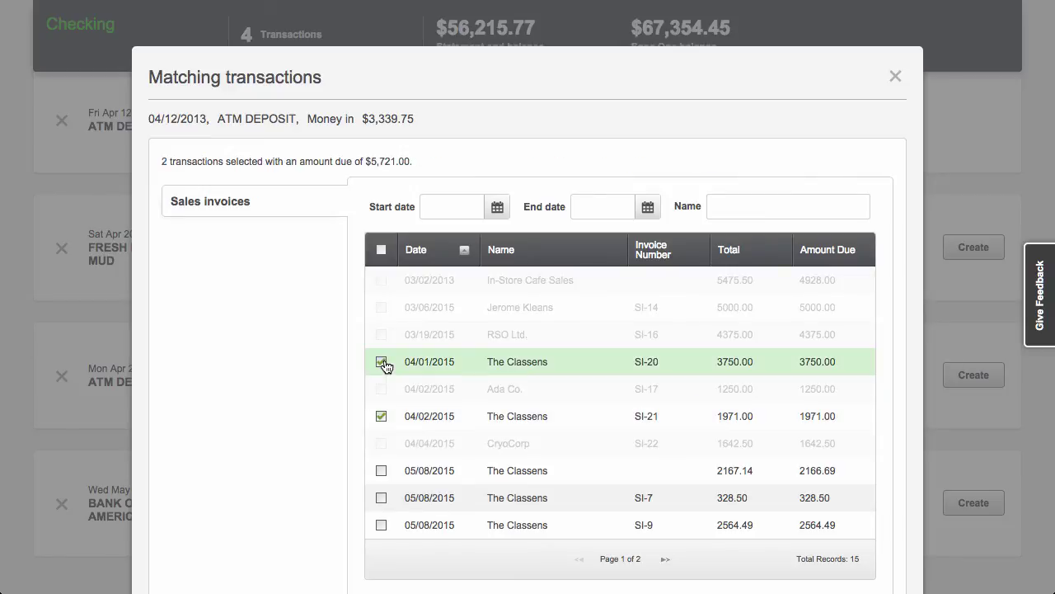
{"action": "left_click", "coordinate": [381, 470]}
{"action": "left_click", "coordinate": [381, 498]}
{"action": "left_click", "coordinate": [381, 524]}
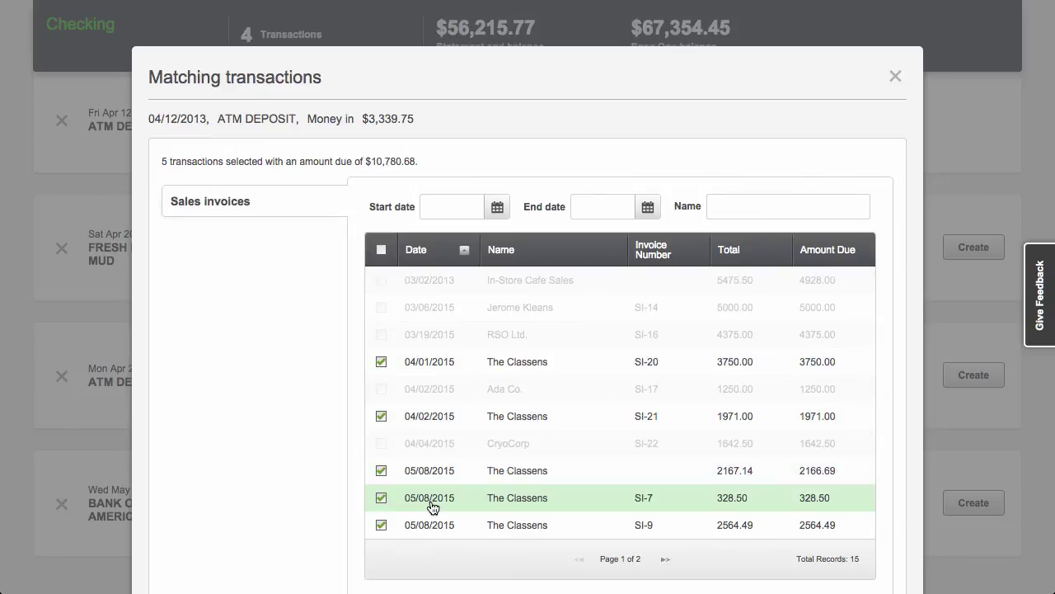
{"action": "scroll", "coordinate": [431, 499], "scroll_direction": "down", "scroll_amount": 3}
{"action": "left_click", "coordinate": [856, 573]}
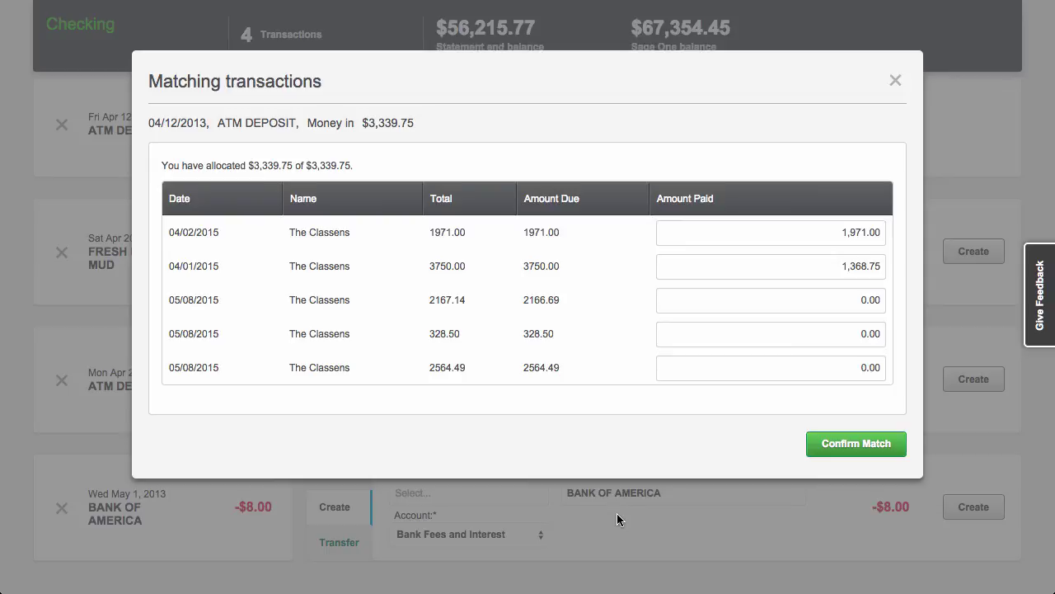
{"action": "left_click", "coordinate": [896, 78]}
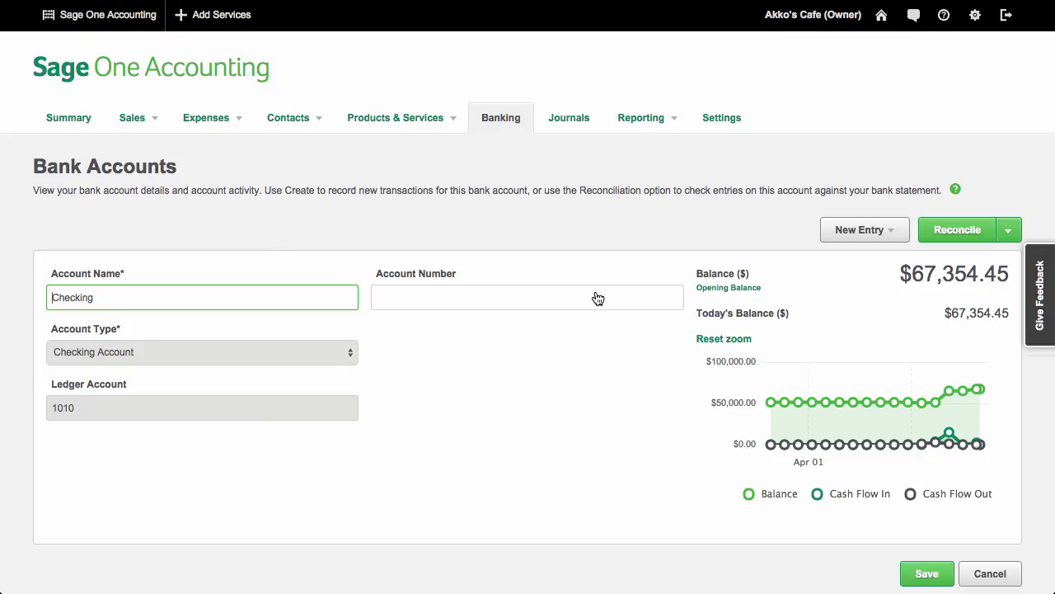
- Open the Checking account's bank reconciliation and review its statement details and unreconciled entries
{"action": "left_click", "coordinate": [961, 241]}
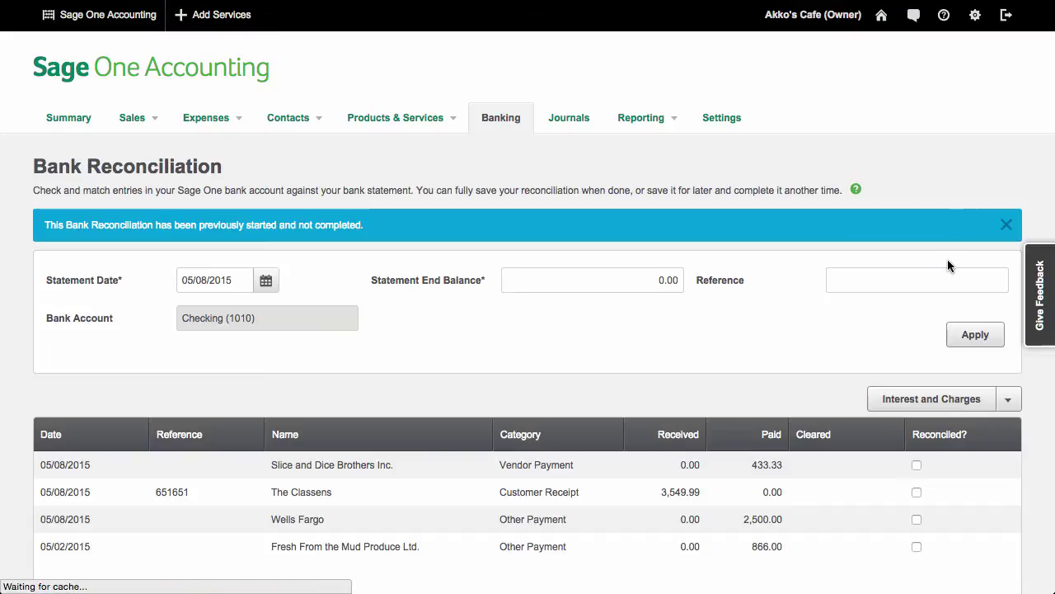
{"action": "scroll", "coordinate": [947, 264], "scroll_direction": "down", "scroll_amount": 5}
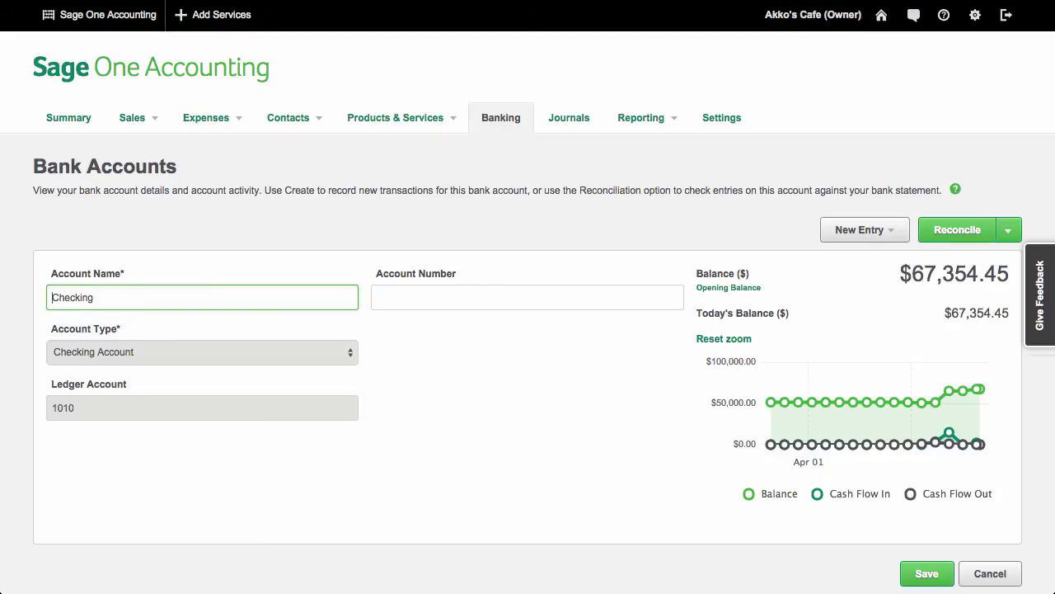
- Start a new expense/payment entry from the Checking account, examine the Other Payment form and cancel the entry
{"action": "left_click", "coordinate": [882, 231]}
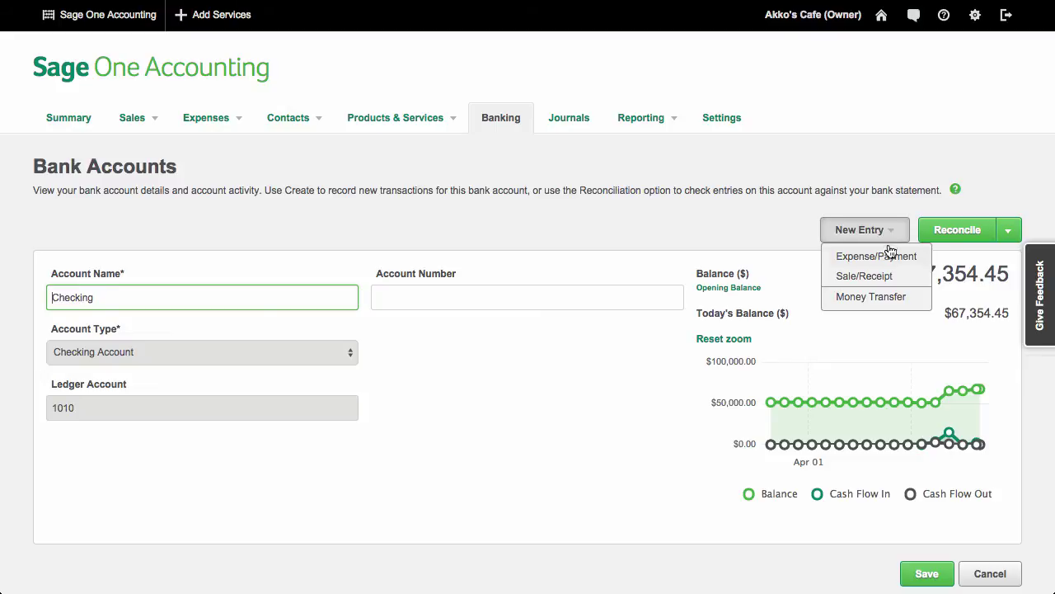
{"action": "left_click", "coordinate": [890, 257]}
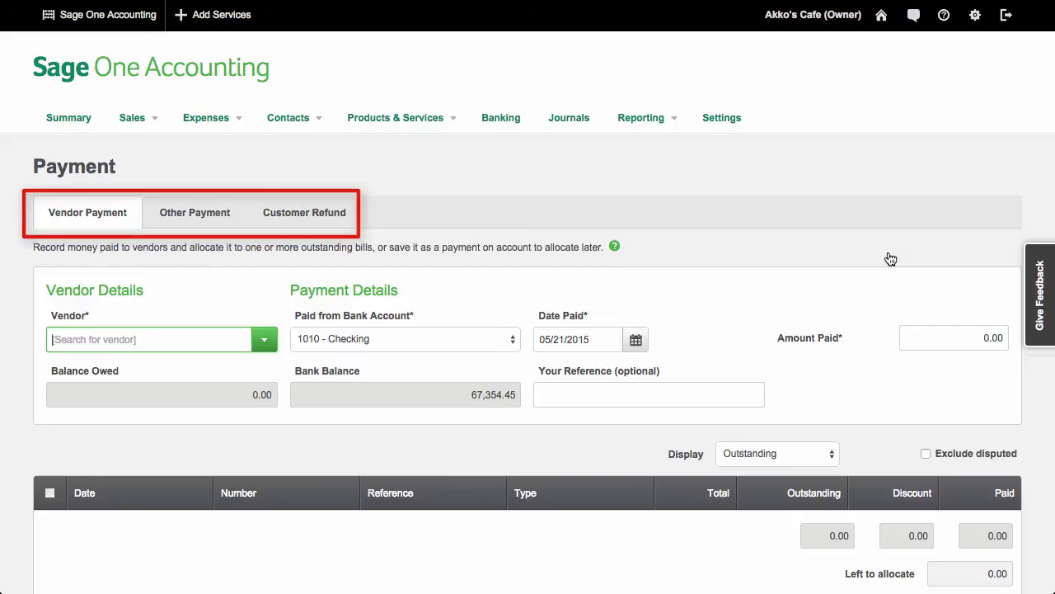
{"action": "left_click", "coordinate": [224, 215]}
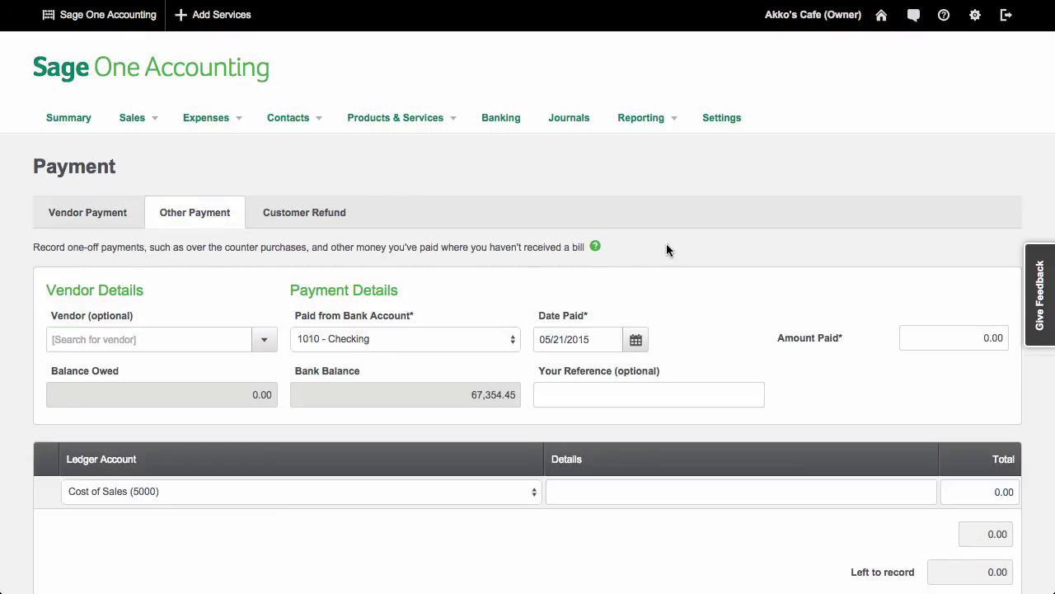
{"action": "scroll", "coordinate": [666, 244], "scroll_direction": "down", "scroll_amount": 3}
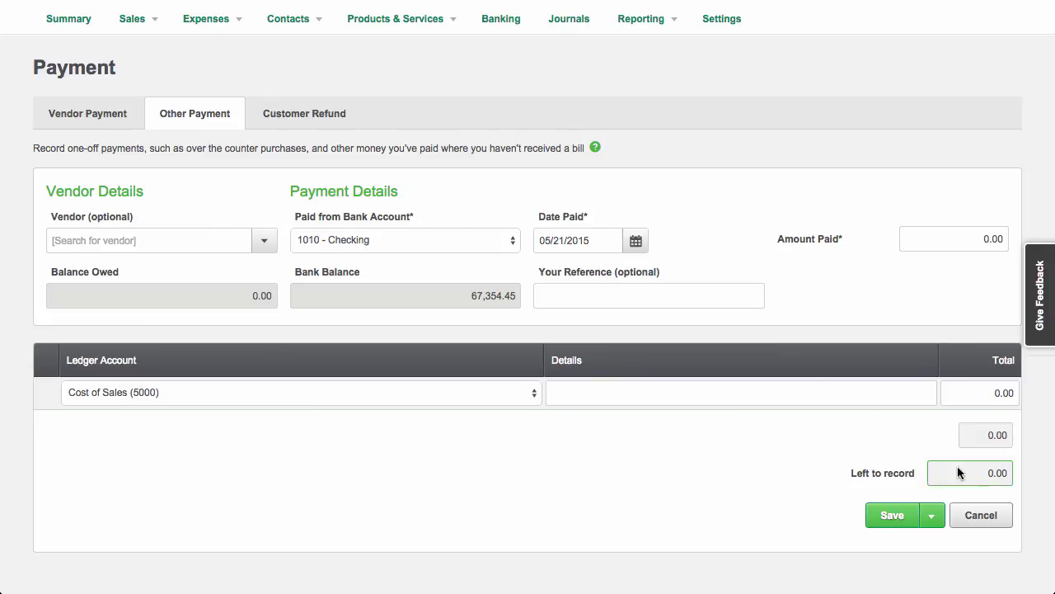
{"action": "left_click", "coordinate": [981, 515]}
- Open the 05/10/2015 Fresh From the Mud Produce Ltd. payment from the account's activity
{"action": "scroll", "coordinate": [785, 439], "scroll_direction": "down", "scroll_amount": 1}
{"action": "scroll", "coordinate": [784, 439], "scroll_direction": "down", "scroll_amount": 5}
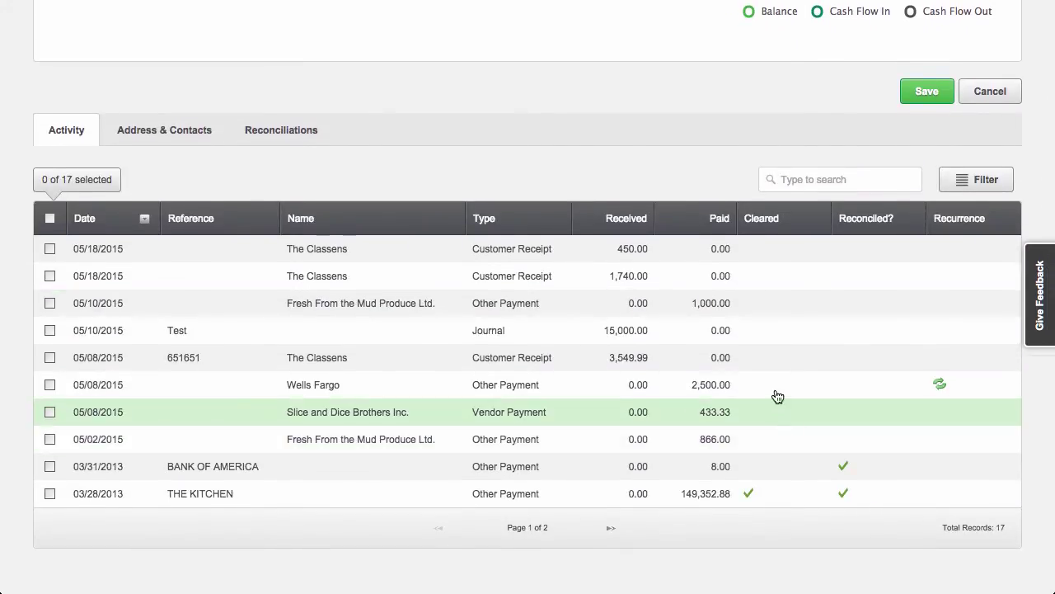
{"action": "left_click", "coordinate": [772, 315]}
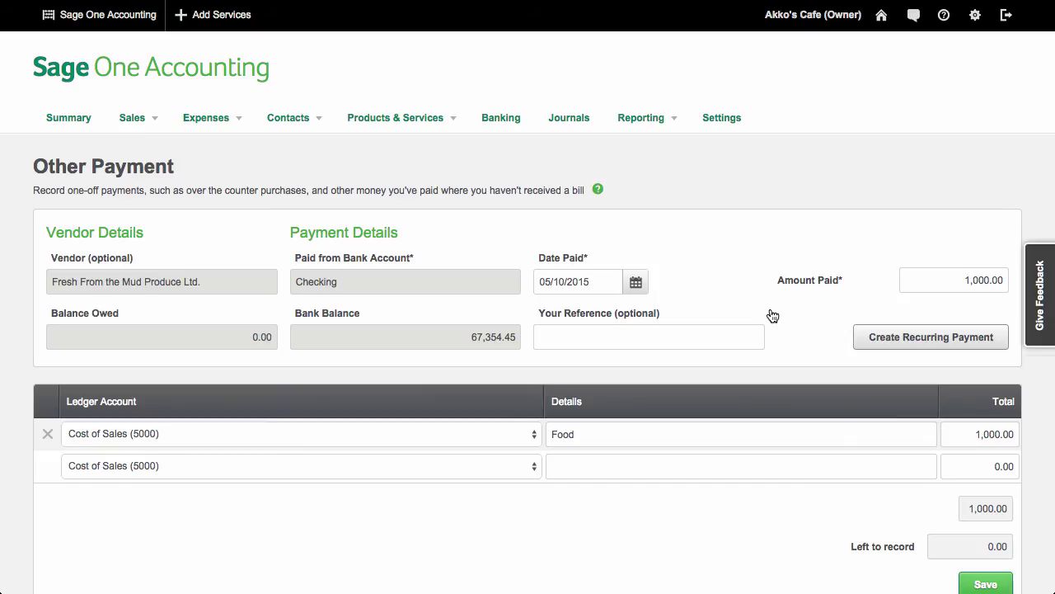
- Examine the recurring payment settings and their interval units for this payment, and cancel without creating a recurrence
{"action": "left_click", "coordinate": [884, 334]}
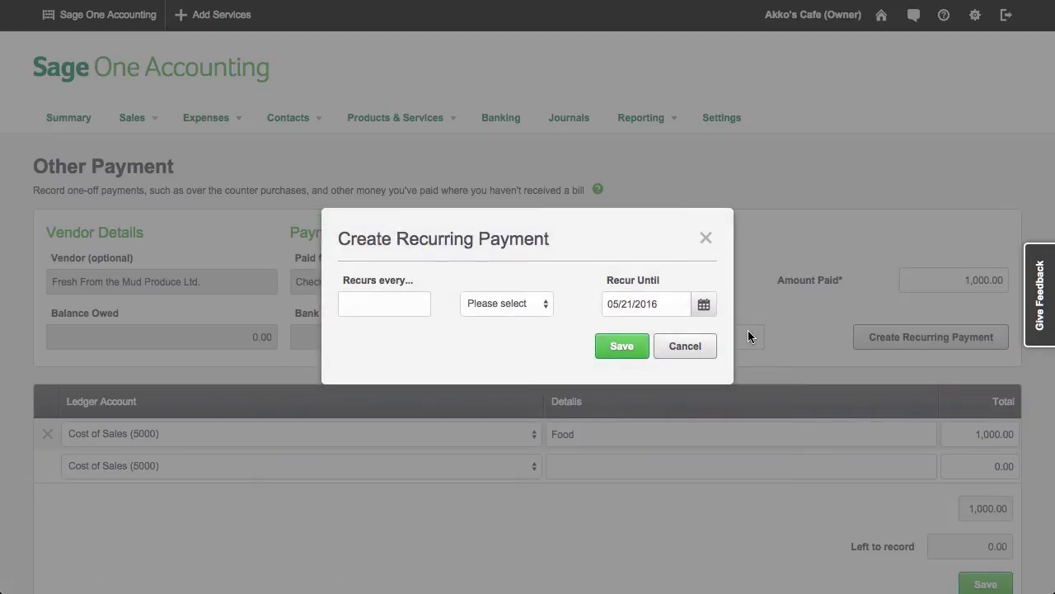
{"action": "left_click", "coordinate": [537, 305]}
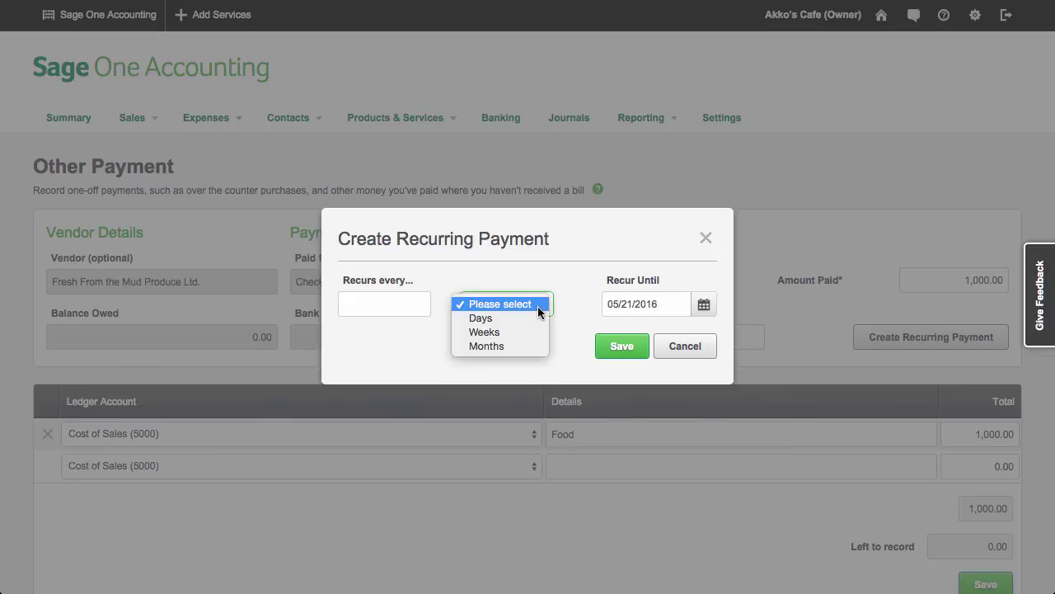
{"action": "left_click", "coordinate": [582, 311]}
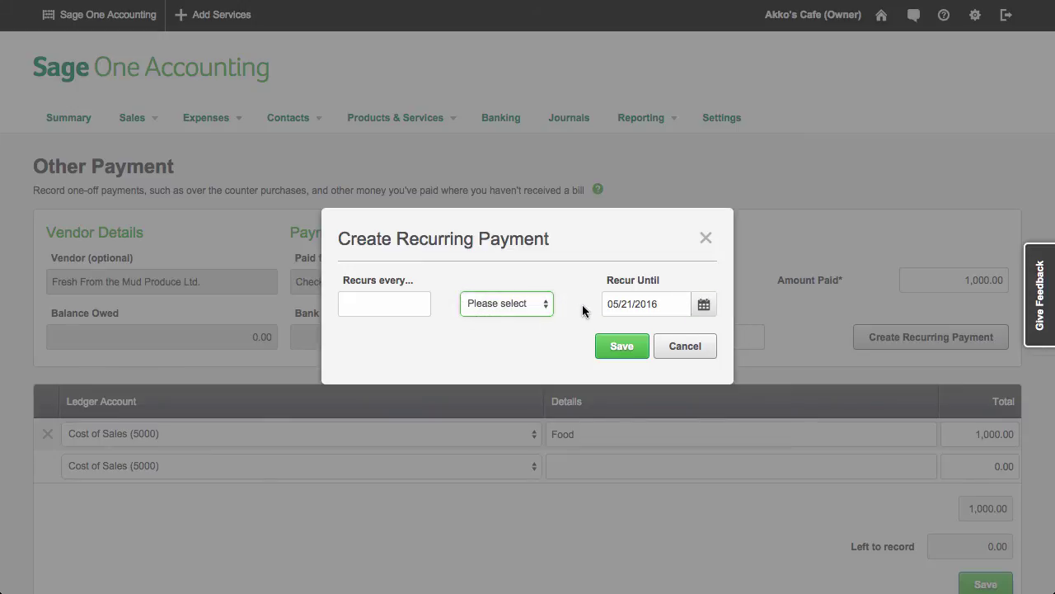
{"action": "left_click", "coordinate": [701, 350]}
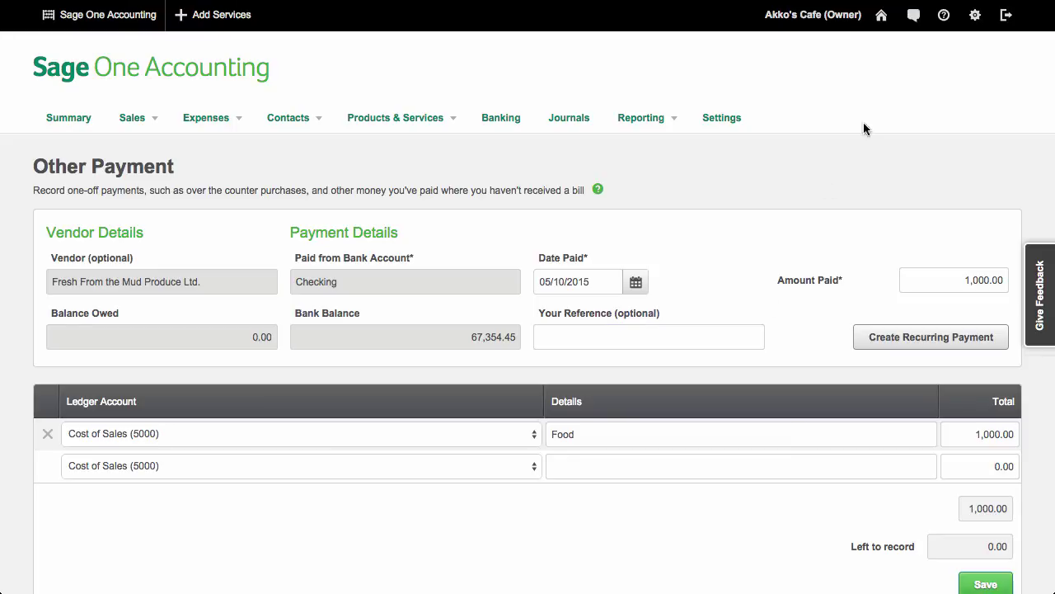
- Switch to the Sage One website and look through its Overview page down to the page's end
{"action": "left_click", "coordinate": [914, 15]}
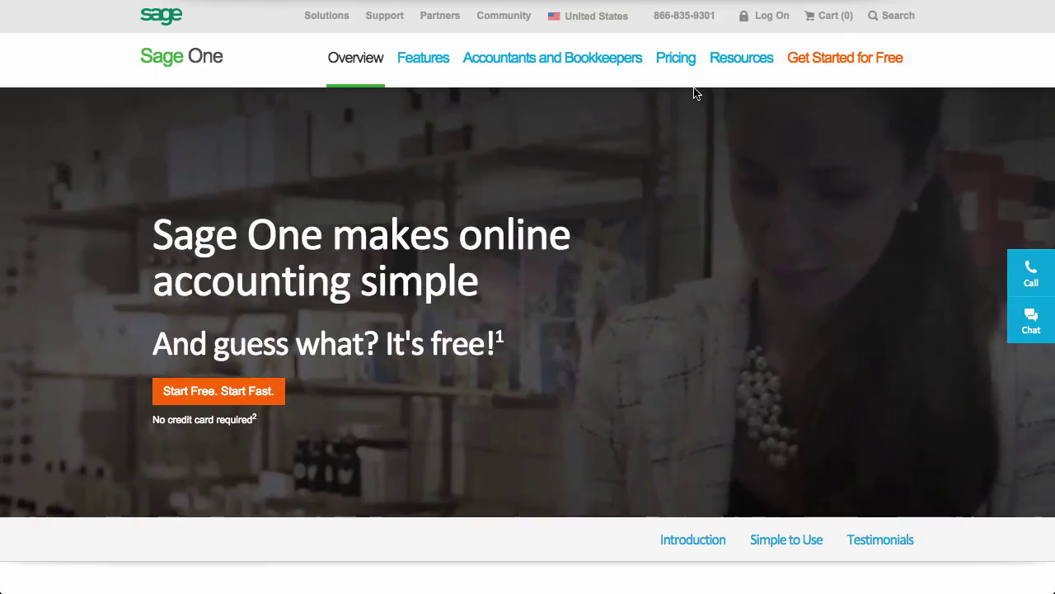
{"action": "scroll", "coordinate": [693, 90], "scroll_direction": "down", "scroll_amount": 10}
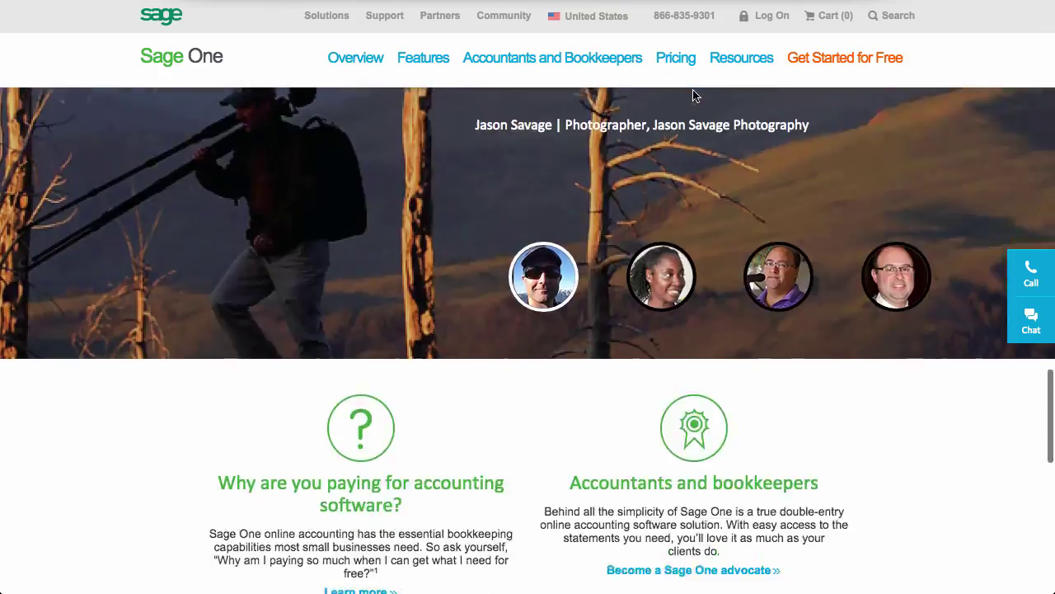
{"action": "scroll", "coordinate": [528, 266], "scroll_direction": "down", "scroll_amount": 15}
- Open the Sage website's Contact Us page and find the product list in its Get support section
{"action": "left_click", "coordinate": [307, 470]}
{"action": "scroll", "coordinate": [519, 447], "scroll_direction": "down", "scroll_amount": 5}
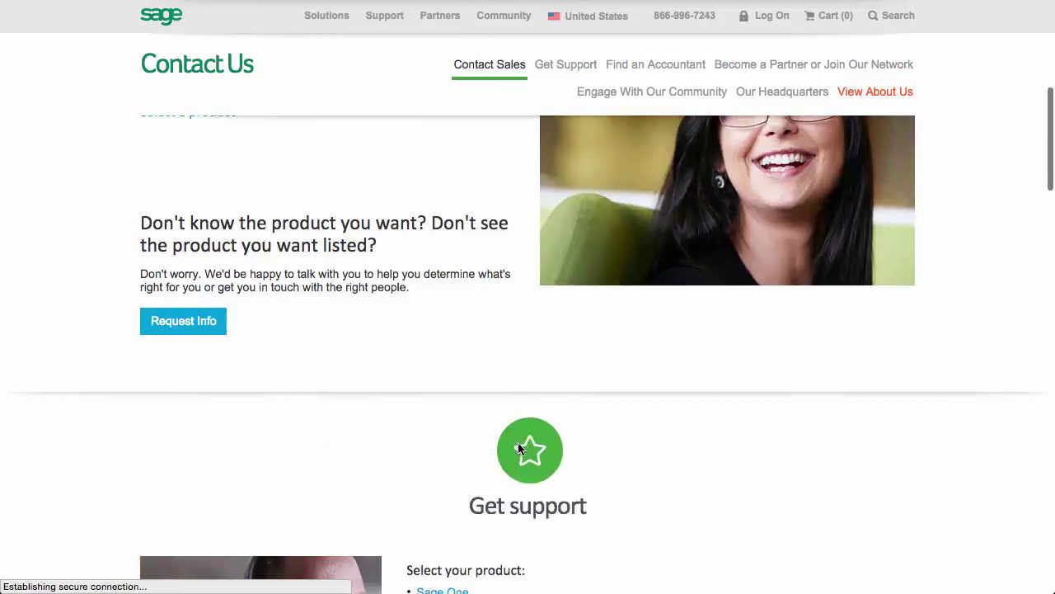
{"action": "scroll", "coordinate": [518, 447], "scroll_direction": "down", "scroll_amount": 5}
- Open the support resources for Sage One, look over the frequently asked questions and go to the Contact Us section
{"action": "left_click", "coordinate": [450, 187]}
{"action": "scroll", "coordinate": [695, 229], "scroll_direction": "down", "scroll_amount": 3}
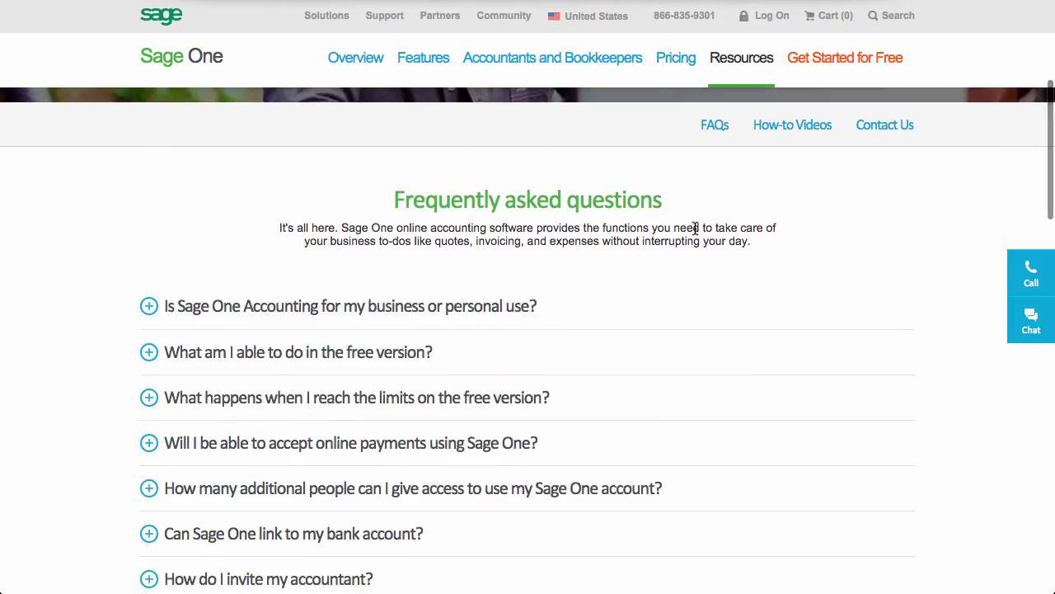
{"action": "left_click", "coordinate": [879, 125]}
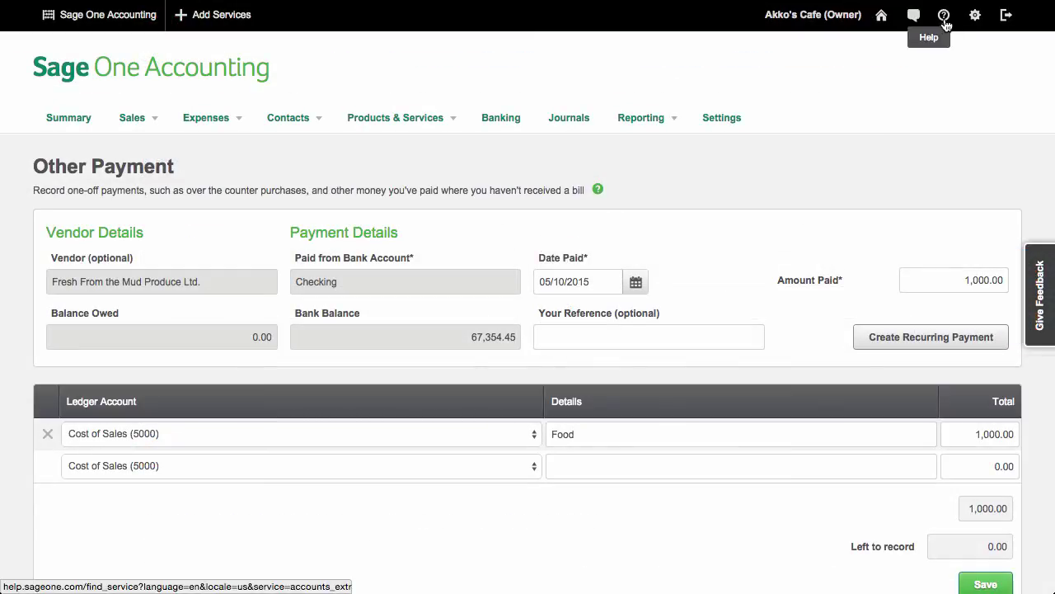
- Open Sage One Help from the accounting service and look through the Accounting help topics by category
{"action": "left_click", "coordinate": [944, 16]}
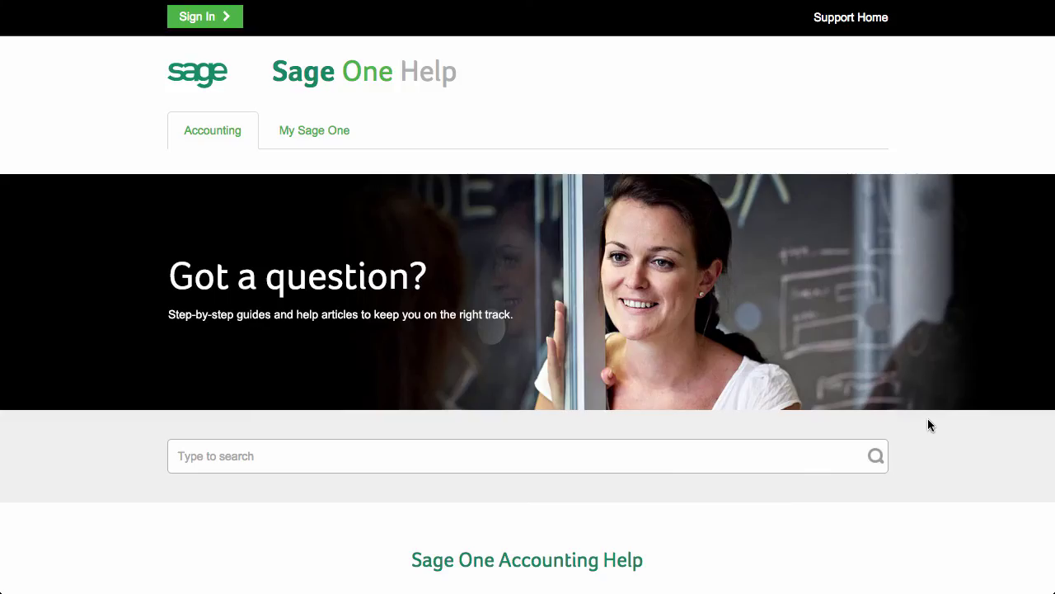
{"action": "scroll", "coordinate": [928, 424], "scroll_direction": "down", "scroll_amount": 5}
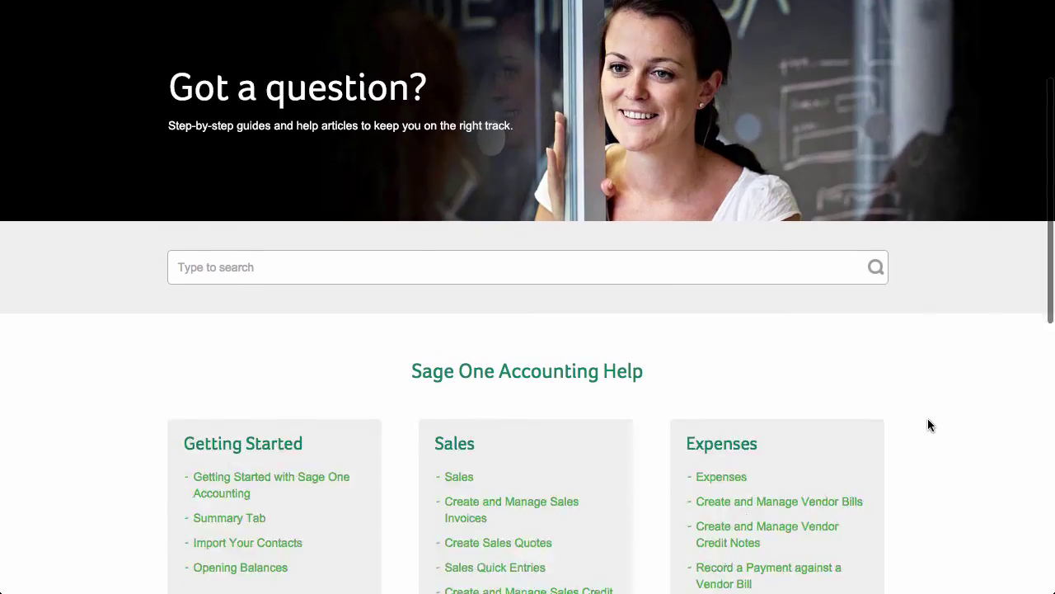
{"action": "scroll", "coordinate": [928, 425], "scroll_direction": "down", "scroll_amount": 1}
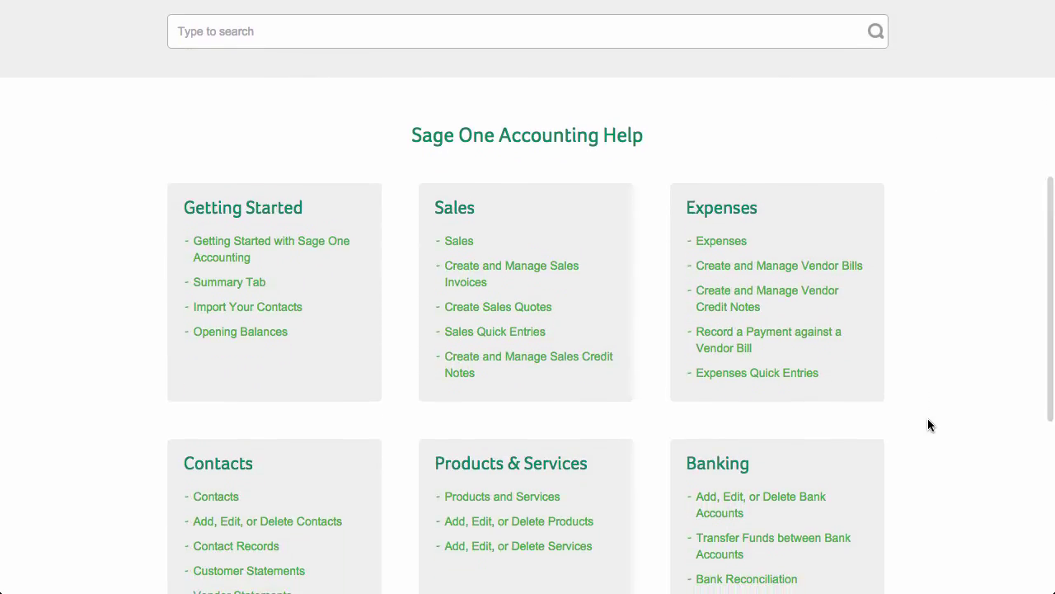